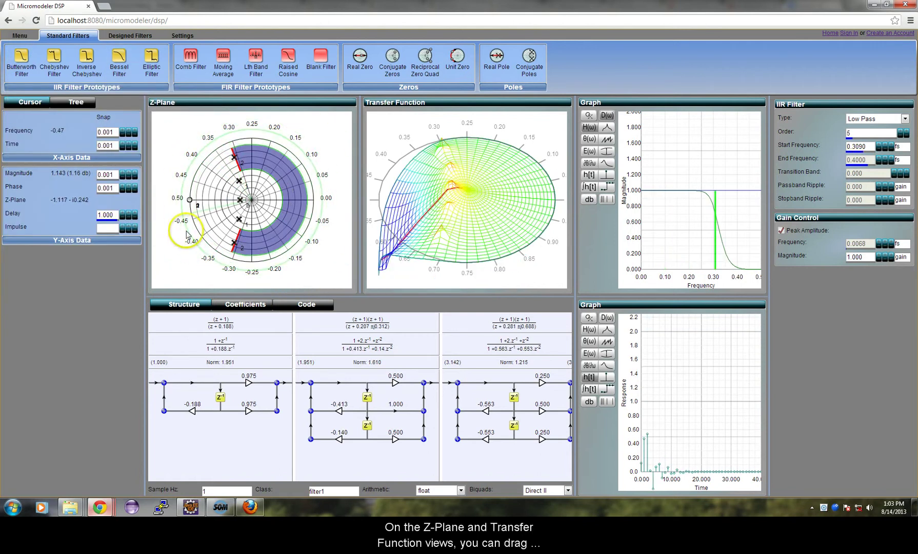
Examine the low-pass filter's poles and zeros on the z-plane alongside the peaks and dips of its 3D transfer function surface
click(444, 250)
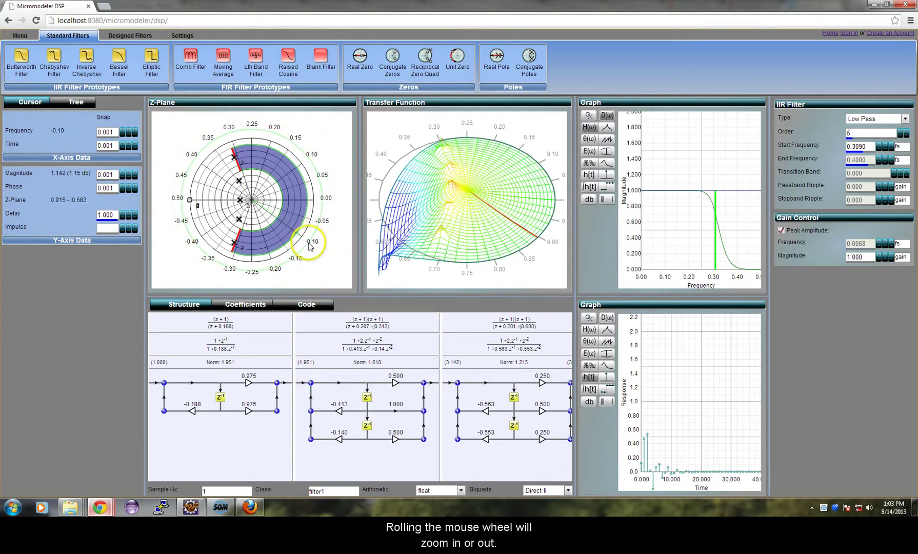
scroll(318, 228, up, 5)
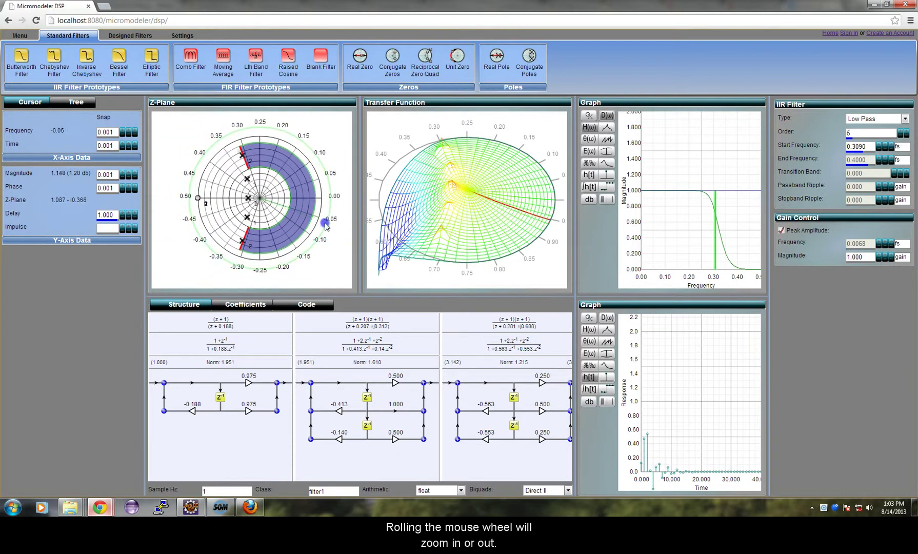
scroll(305, 240, down, 5)
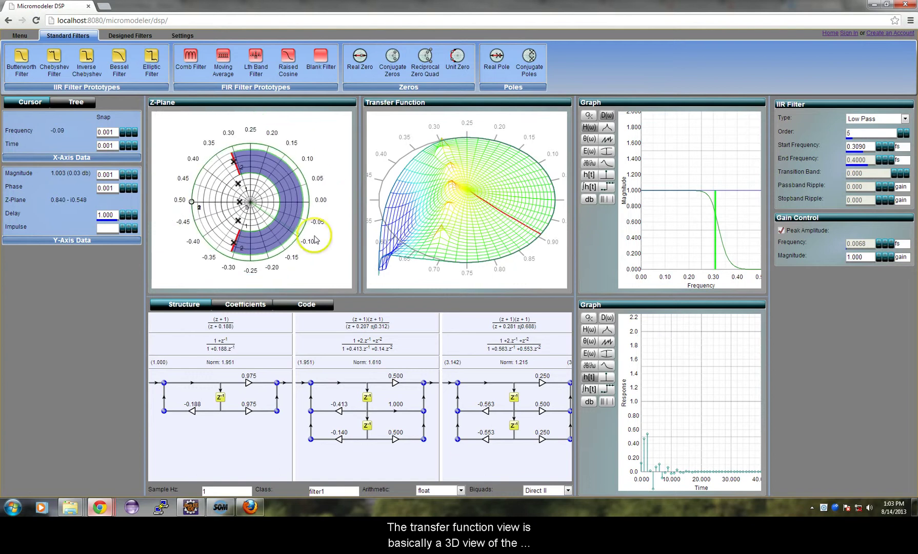
mouse_move(462, 207)
mouse_down()
mouse_move(477, 221)
mouse_move(477, 210)
mouse_move(454, 213)
mouse_move(465, 199)
mouse_move(453, 217)
mouse_up()
scroll(457, 209, up, 5)
scroll(454, 220, down, 2)
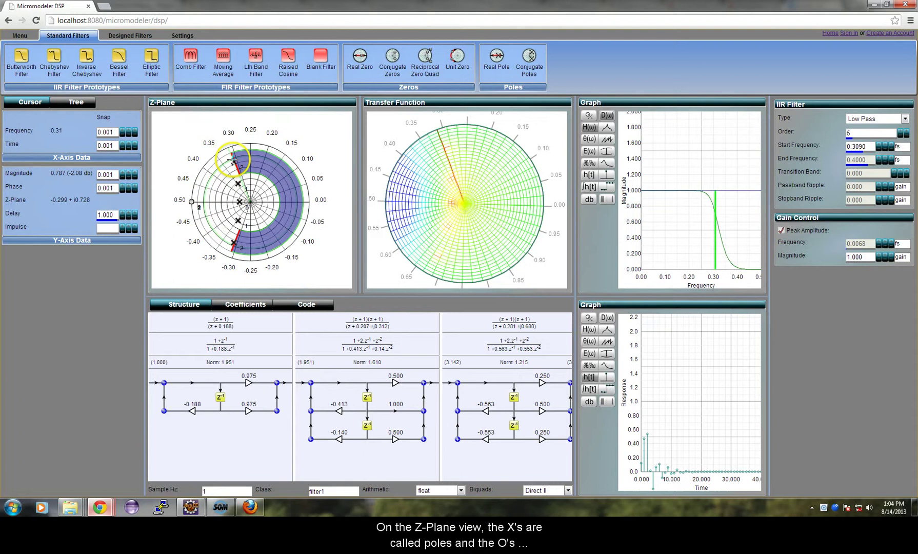
click(232, 161)
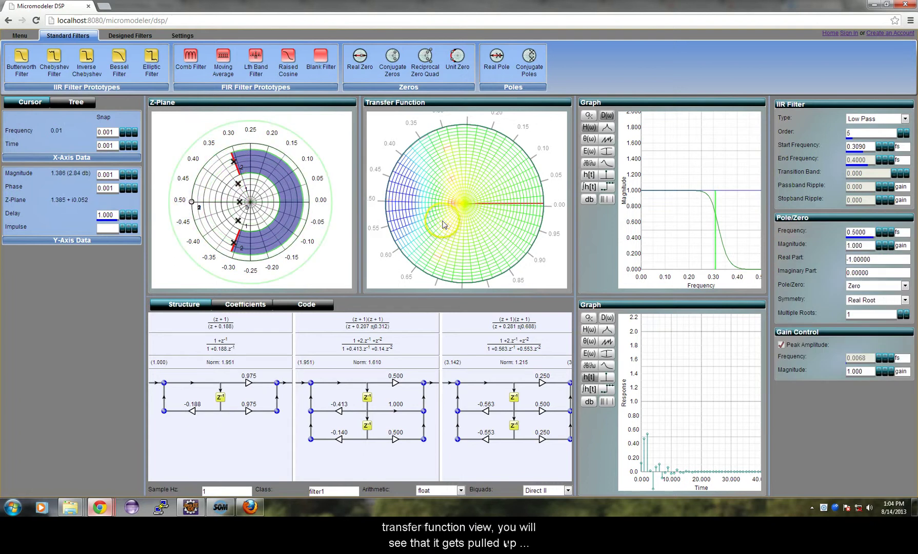
drag(466, 235, 471, 218)
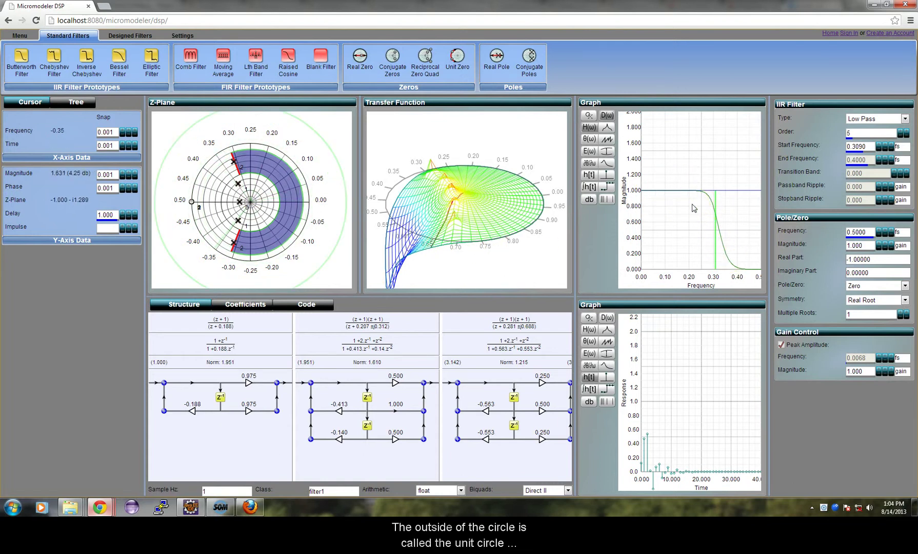
Widen the graph views and display the magnitude response in decibels for comparison with the transfer function surface at the unit circle
drag(573, 232, 485, 246)
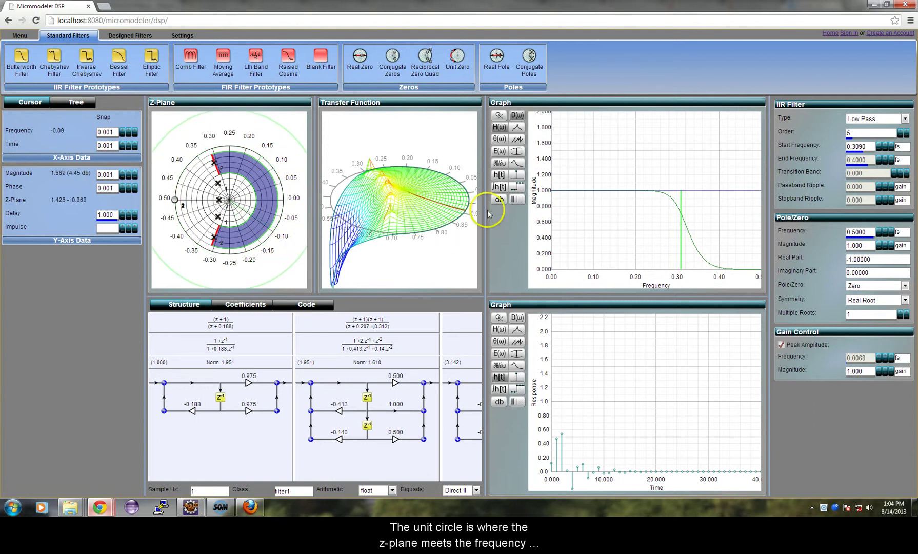
click(499, 199)
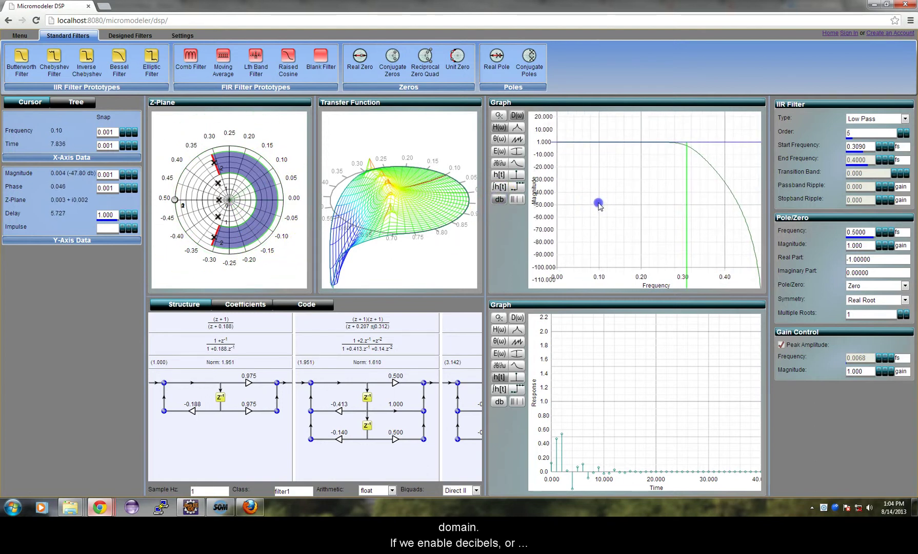
mouse_move(364, 255)
mouse_down()
mouse_move(403, 252)
mouse_move(344, 256)
mouse_move(397, 250)
mouse_up()
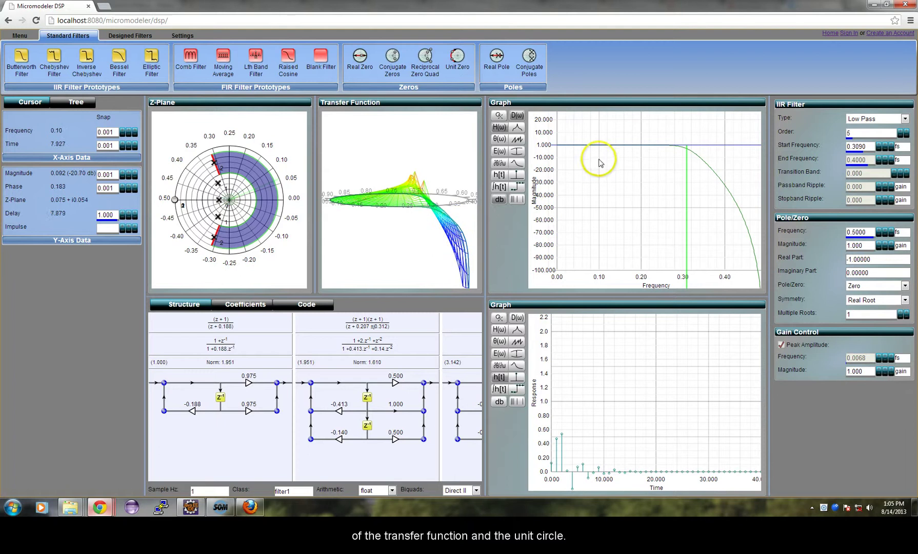
click(675, 148)
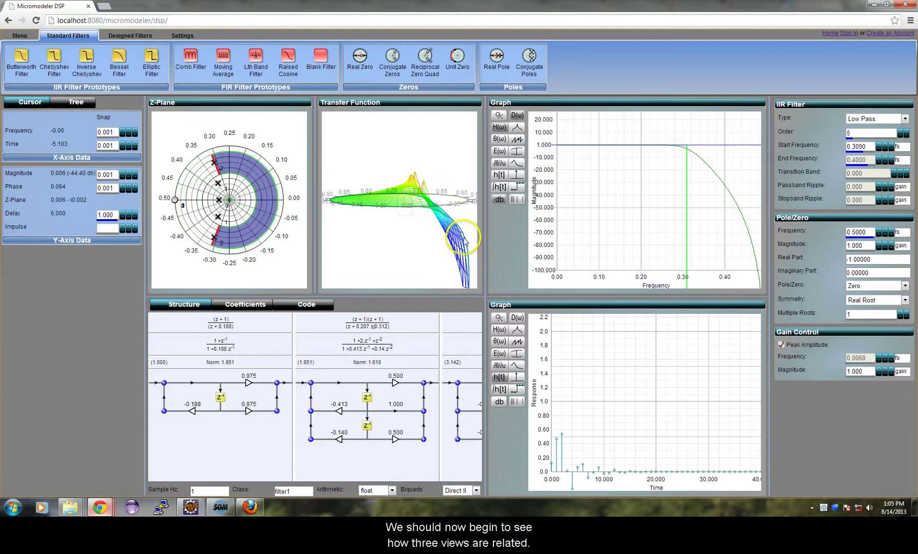
mouse_move(391, 234)
mouse_down()
mouse_move(409, 241)
mouse_move(390, 249)
mouse_move(378, 211)
mouse_up()
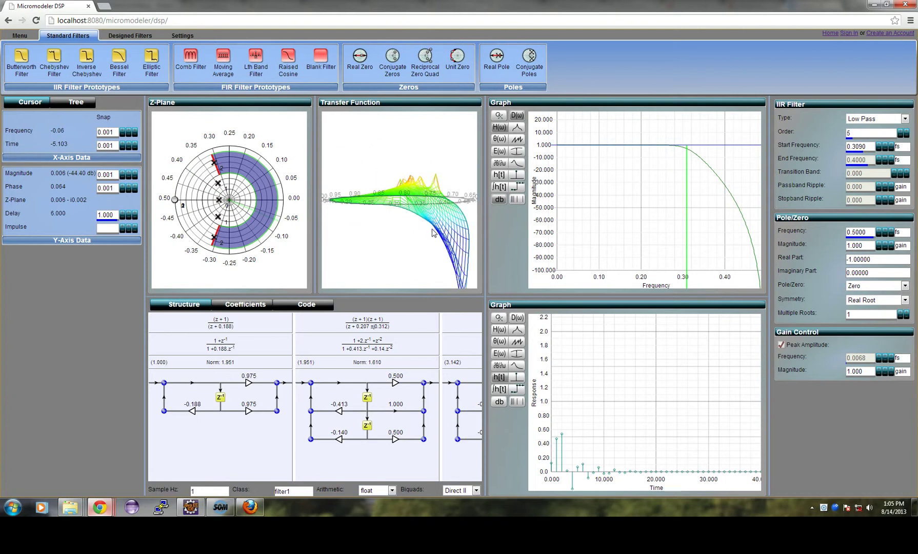
Replace the design with a blank filter and place a conjugate pole pair at about frequency 0.138 and magnitude 0.73
drag(322, 57, 281, 145)
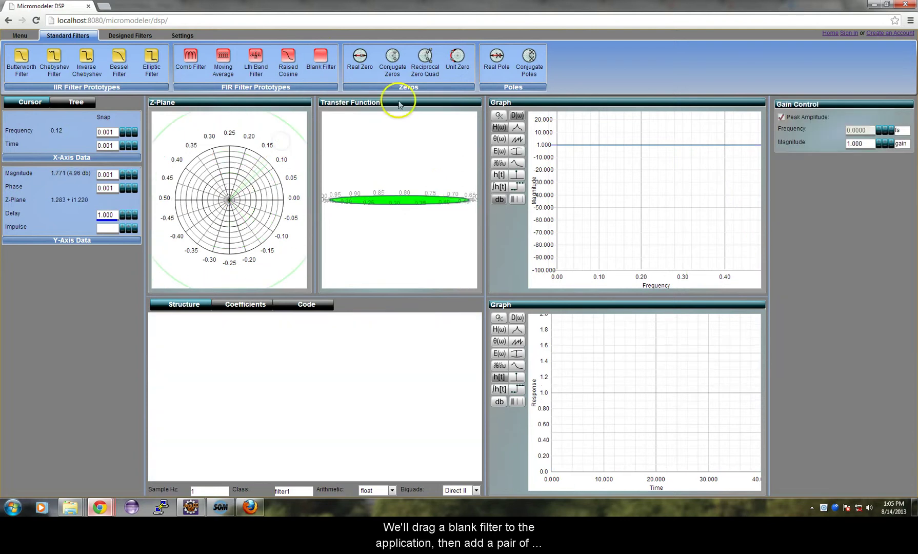
drag(529, 57, 530, 59)
drag(496, 90, 255, 170)
drag(404, 188, 400, 202)
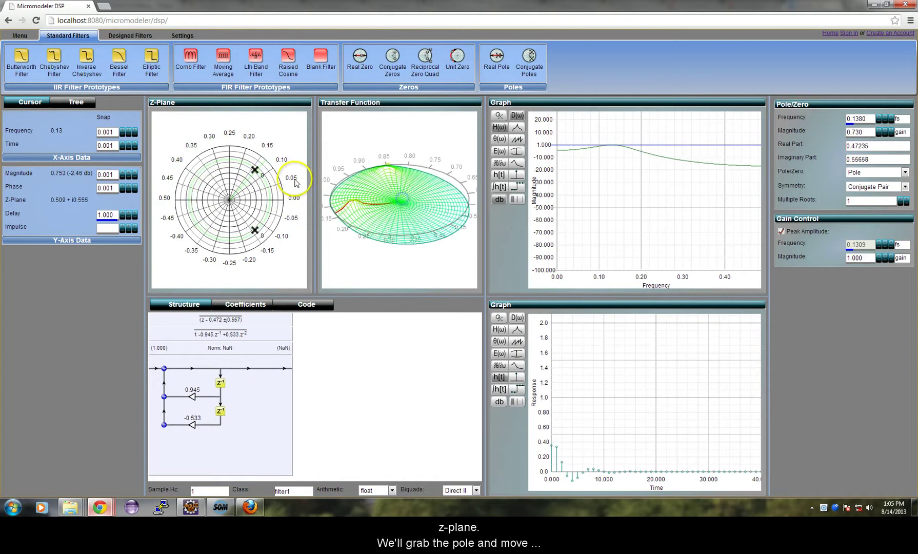
Move the conjugate poles around inside the unit circle, leaving them at about frequency 0.153 and magnitude 0.872
mouse_move(255, 169)
mouse_down()
mouse_move(240, 164)
mouse_move(252, 171)
mouse_up()
scroll(675, 217, down, 2)
click(254, 176)
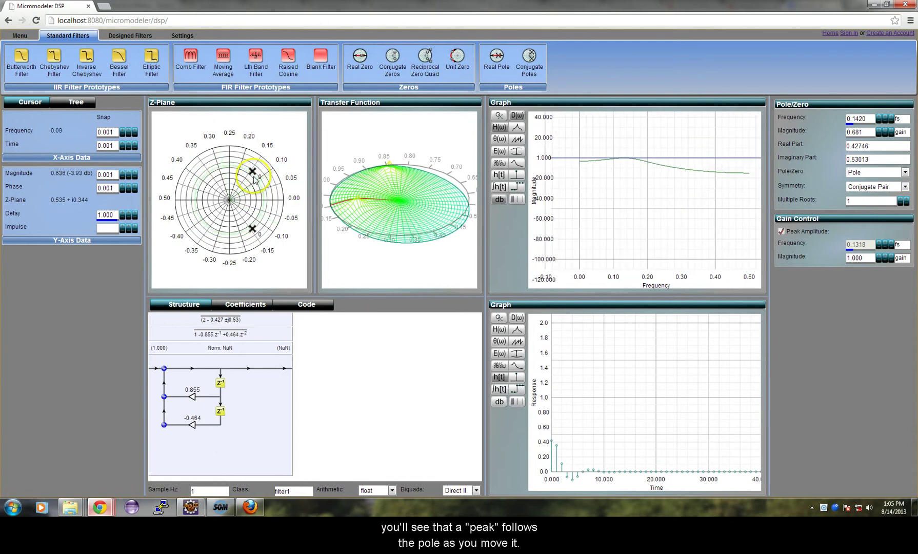
drag(254, 167, 257, 170)
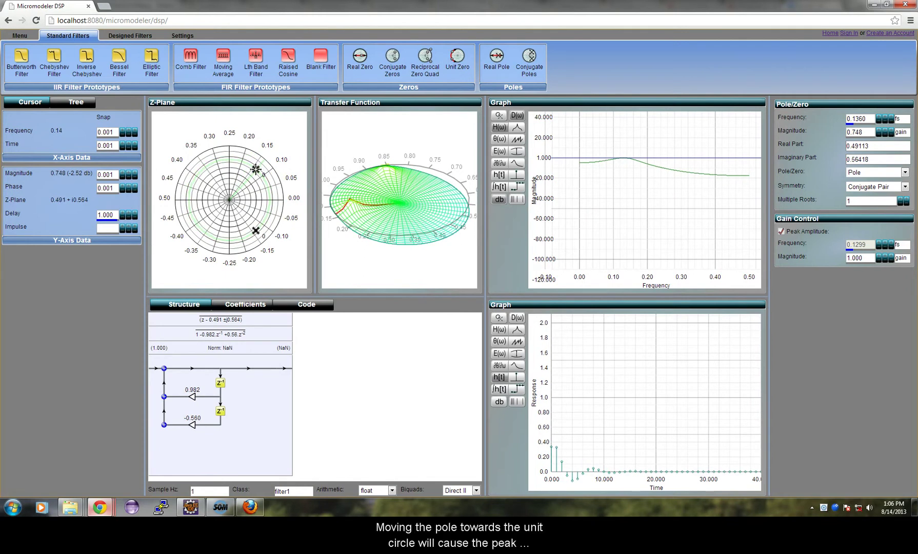
mouse_move(256, 169)
mouse_down()
mouse_move(265, 162)
mouse_move(243, 182)
mouse_move(255, 166)
mouse_move(211, 153)
mouse_move(188, 174)
mouse_move(221, 147)
mouse_move(263, 166)
mouse_move(256, 161)
mouse_up()
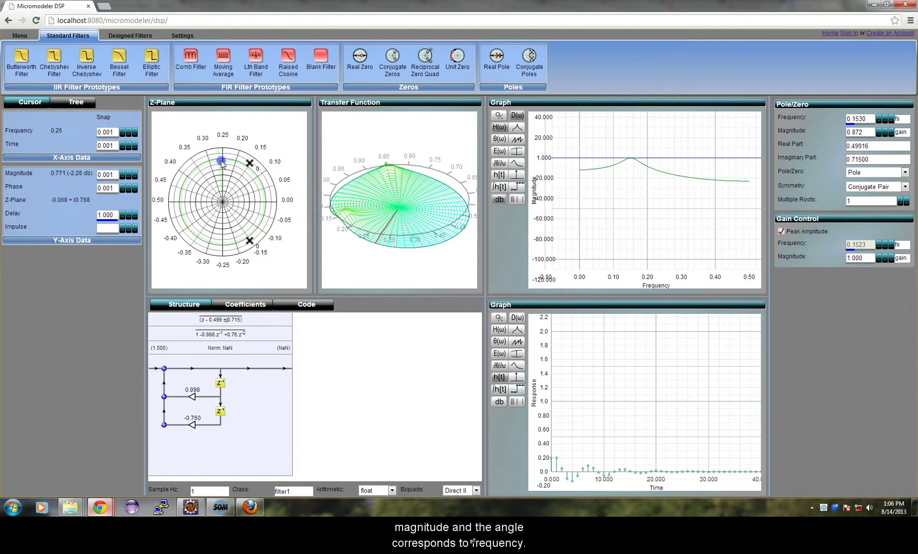
drag(221, 161, 229, 163)
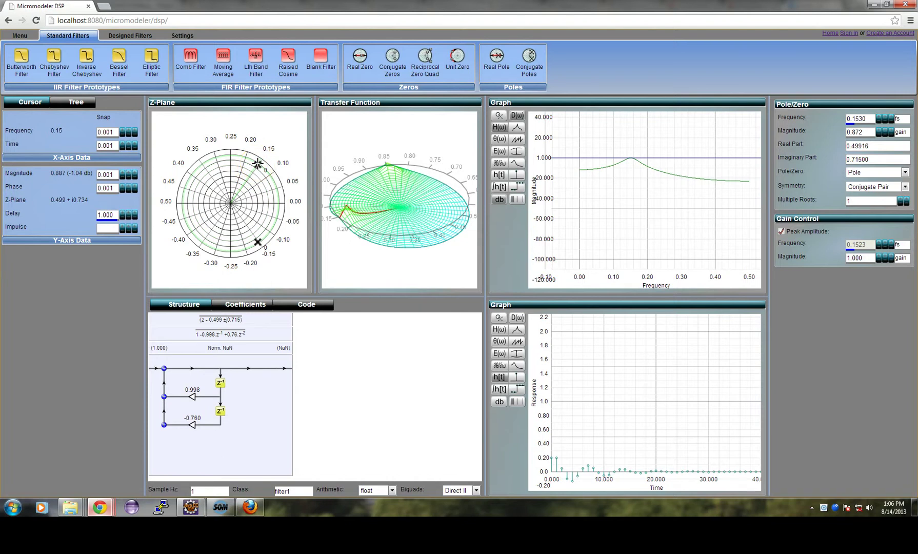
Move the conjugate poles outside the unit circle to about frequency 0.053 and magnitude 1.08, and inspect the impulse response over a longer time range
click(259, 244)
mouse_move(257, 242)
mouse_down()
mouse_move(275, 219)
mouse_move(235, 248)
mouse_move(269, 230)
mouse_move(277, 201)
mouse_move(276, 219)
mouse_move(285, 222)
mouse_up()
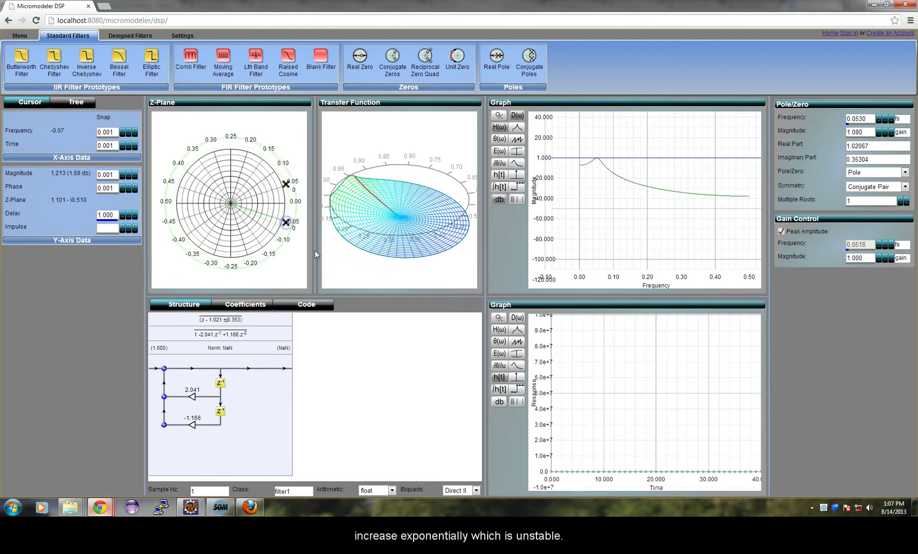
click(628, 410)
scroll(628, 408, down, 4)
drag(705, 406, 594, 415)
scroll(666, 415, down, 4)
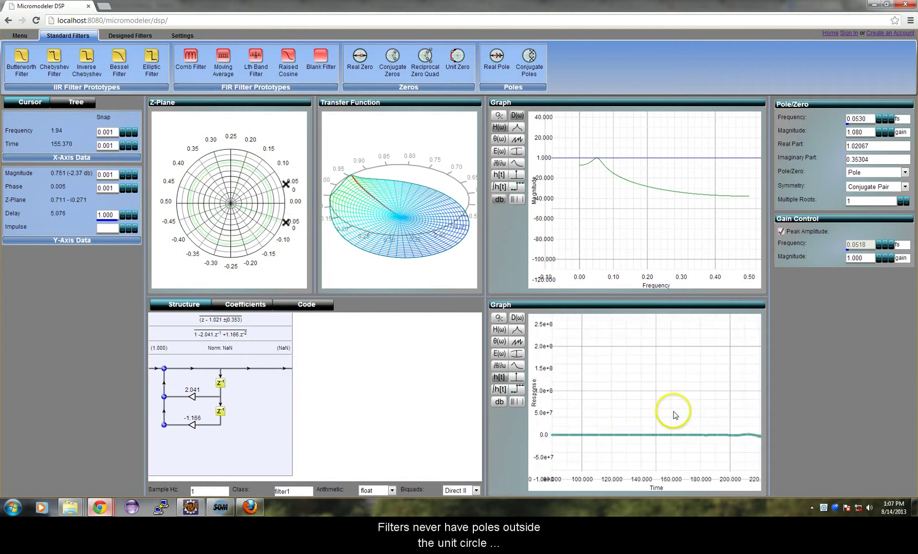
drag(704, 411, 649, 408)
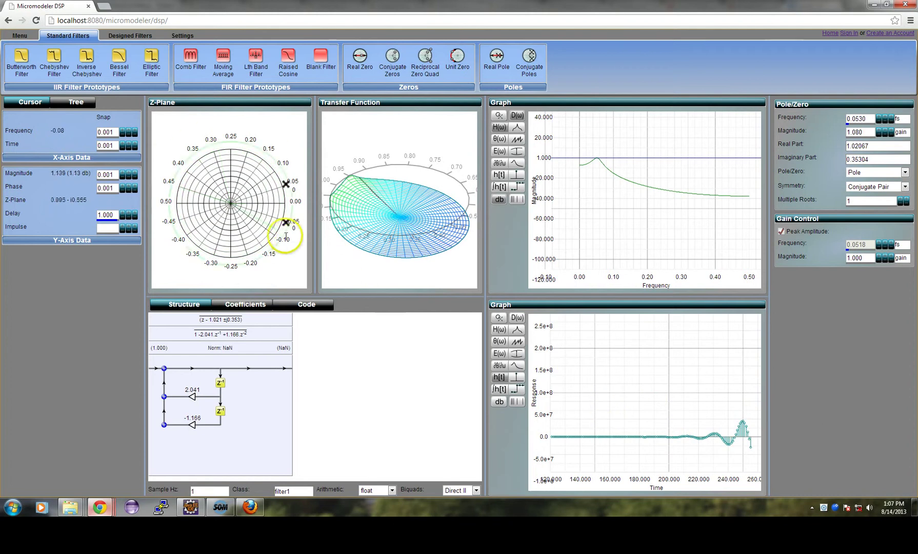
Bring the conjugate poles back inside the unit circle to about frequency 0.049 and magnitude 0.932, and inspect the impulse response from time zero
drag(286, 223, 279, 219)
drag(599, 440, 648, 436)
scroll(614, 437, up, 2)
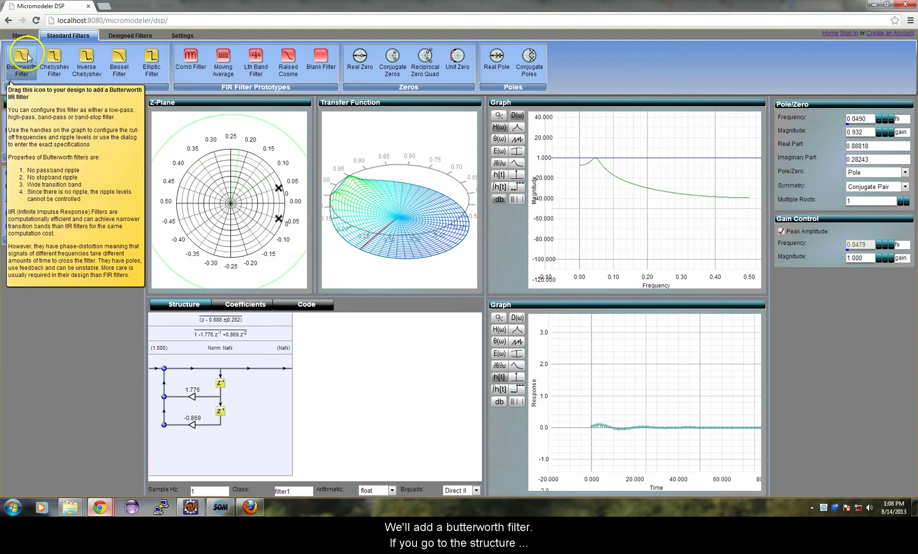
Replace the pole pair with a Butterworth filter and read the second section's transfer functions in the structure diagram
drag(20, 60, 214, 153)
drag(248, 342, 273, 351)
drag(411, 347, 359, 353)
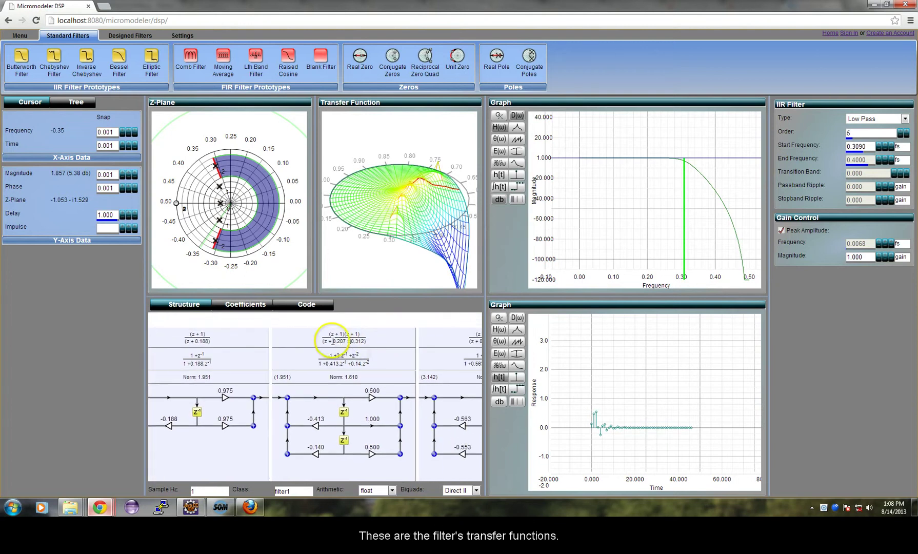
scroll(334, 346, up, 3)
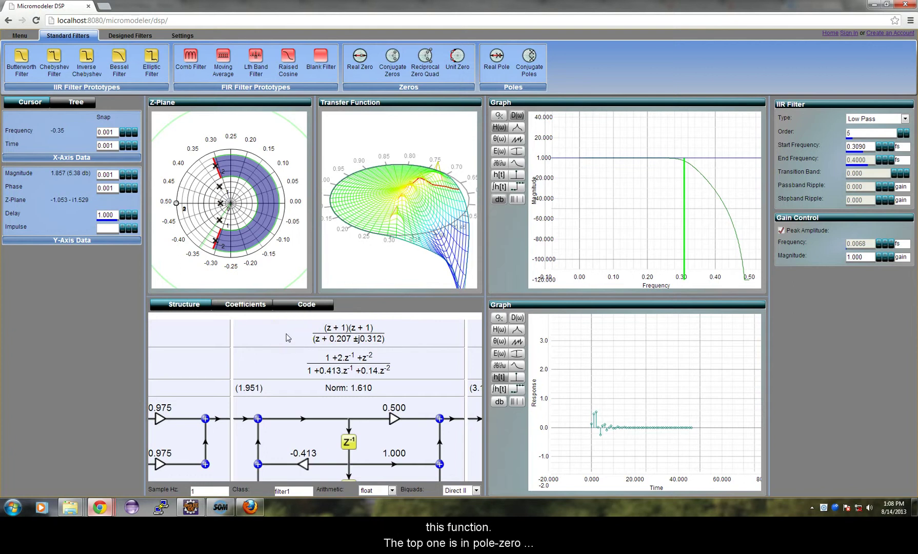
drag(413, 188, 424, 182)
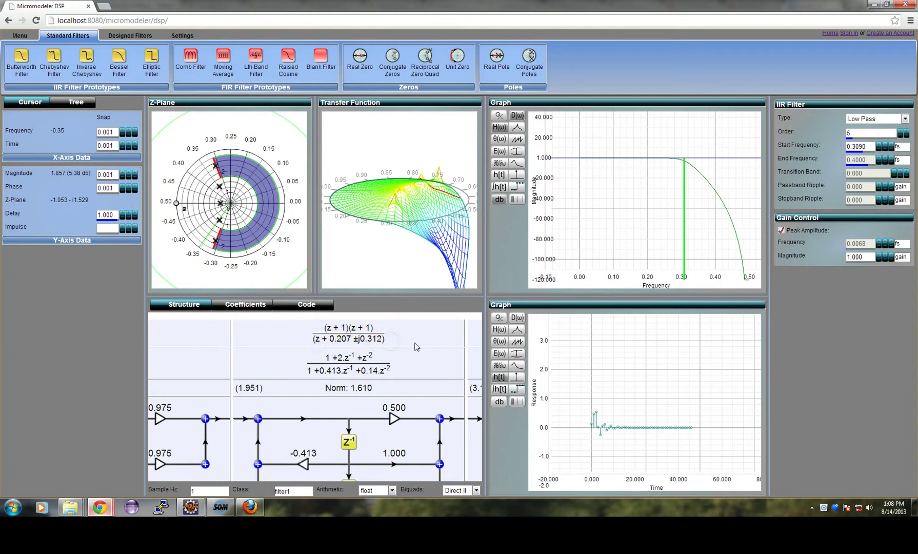
scroll(314, 349, down, 2)
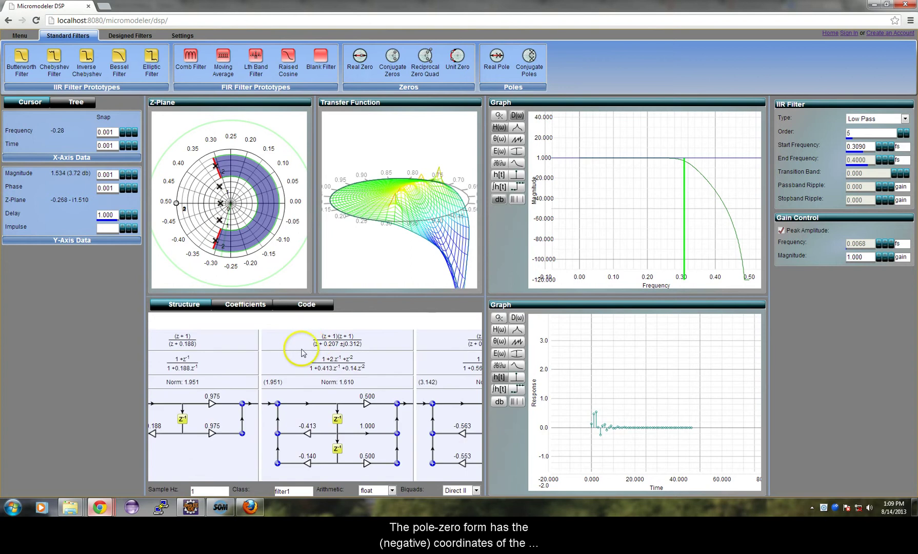
drag(296, 349, 311, 351)
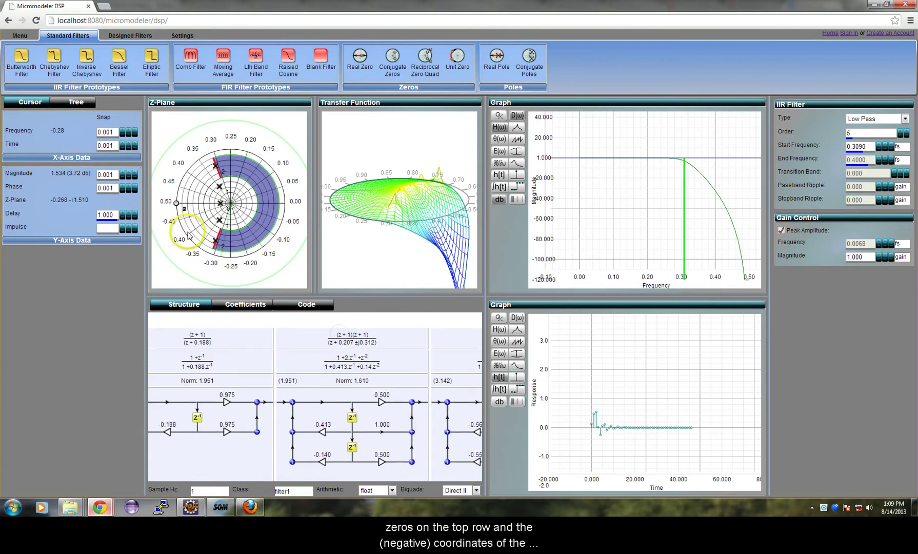
Compare the Butterworth sections' pole-zero and polynomial transfer functions with the corresponding poles and zeros on the z-plane
click(340, 335)
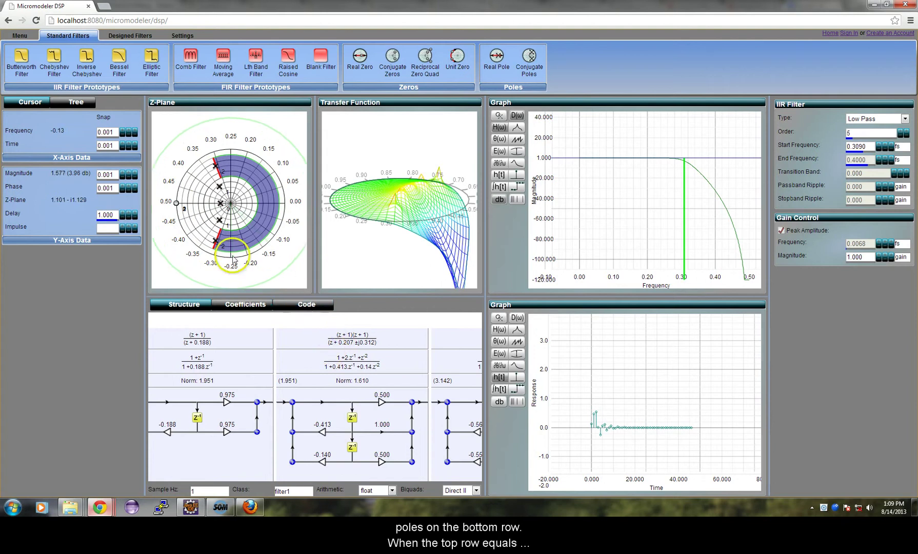
click(219, 188)
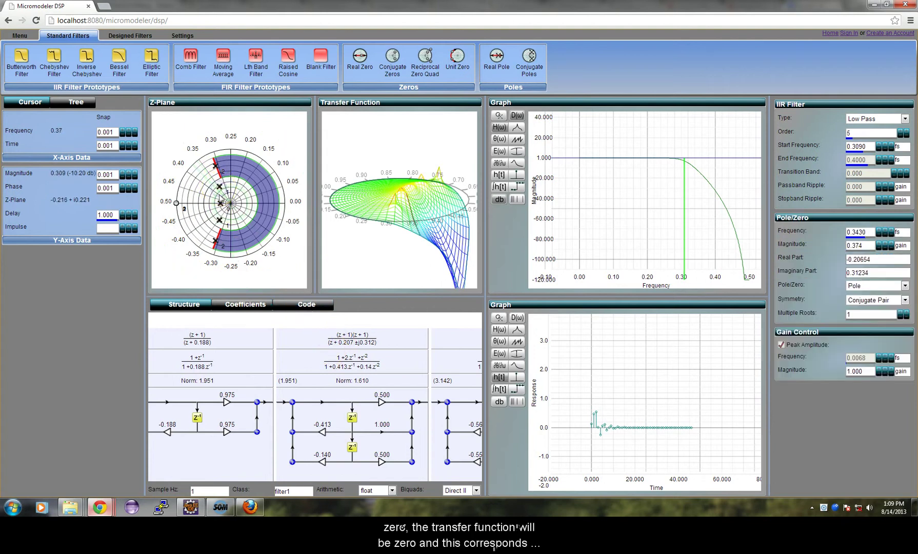
click(342, 367)
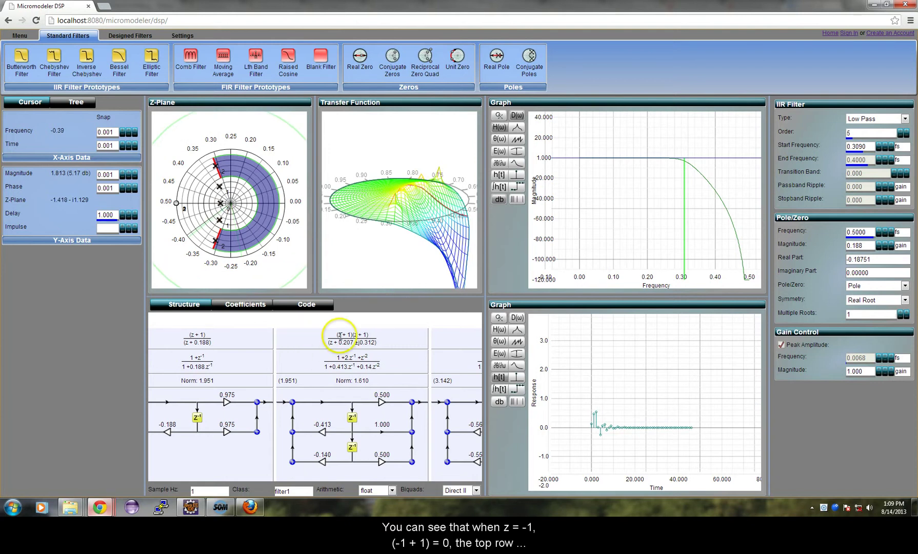
click(338, 334)
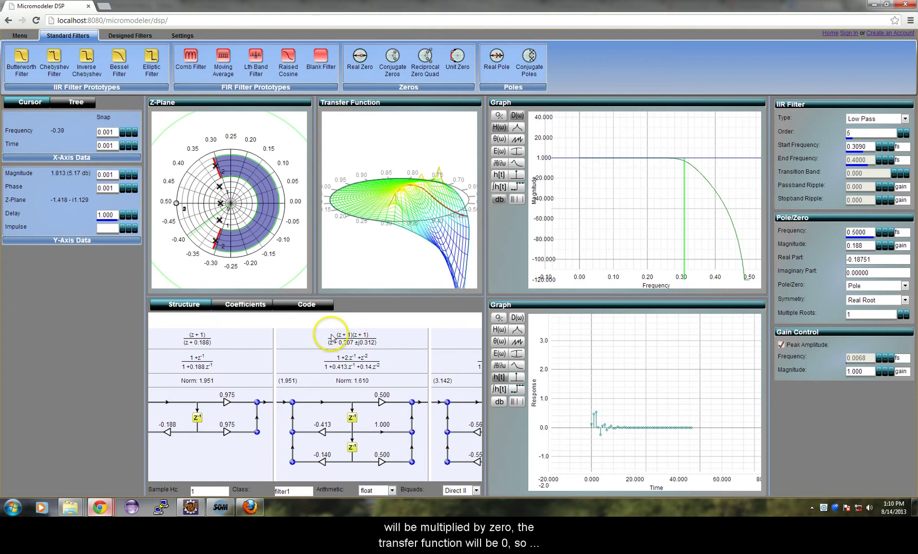
click(336, 336)
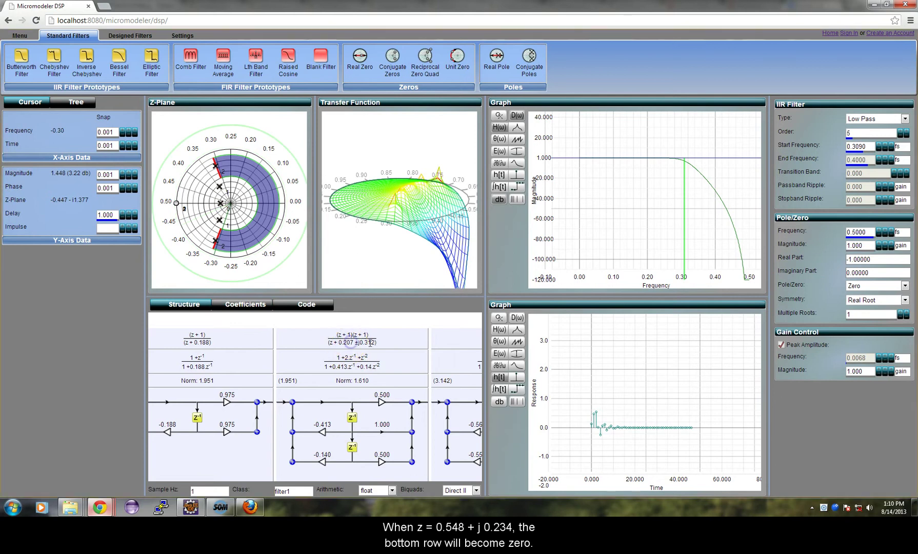
scroll(386, 347, down, 2)
drag(384, 347, 314, 351)
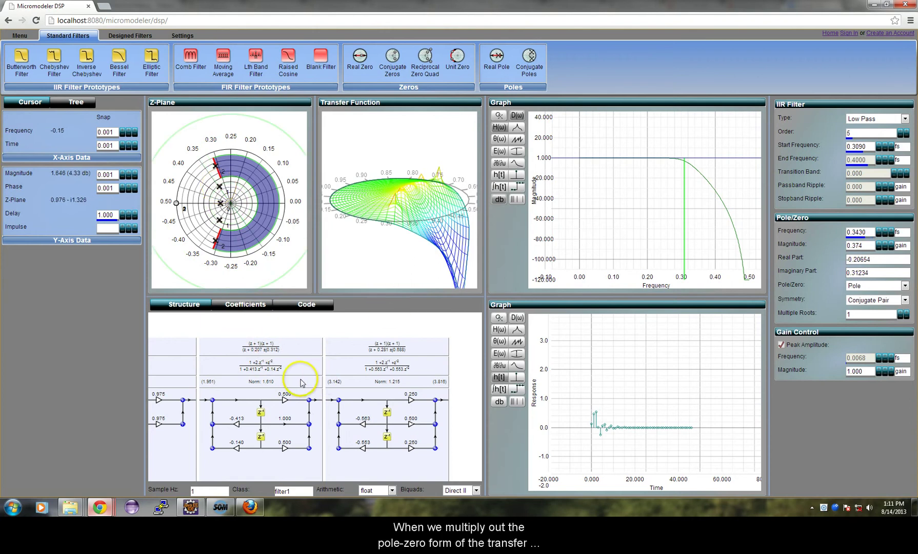
drag(306, 377, 341, 372)
scroll(322, 370, up, 1)
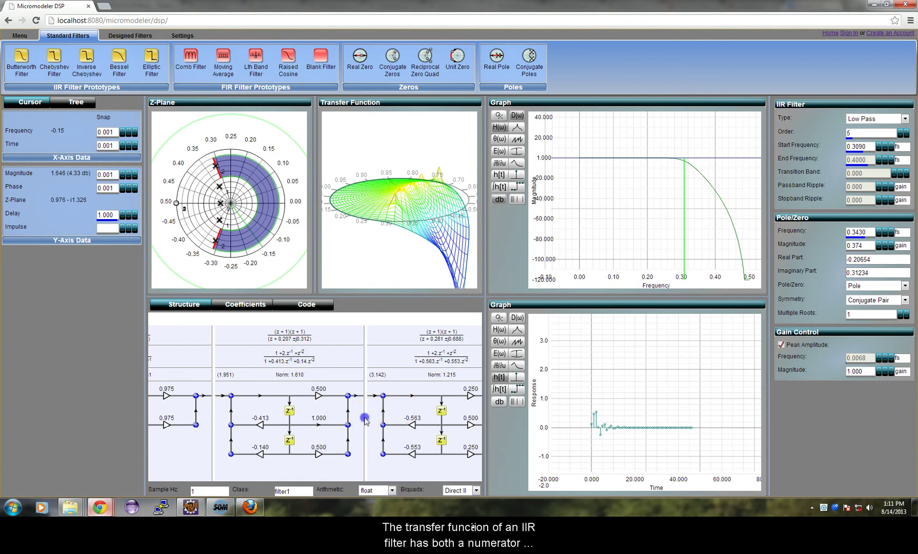
drag(362, 420, 432, 416)
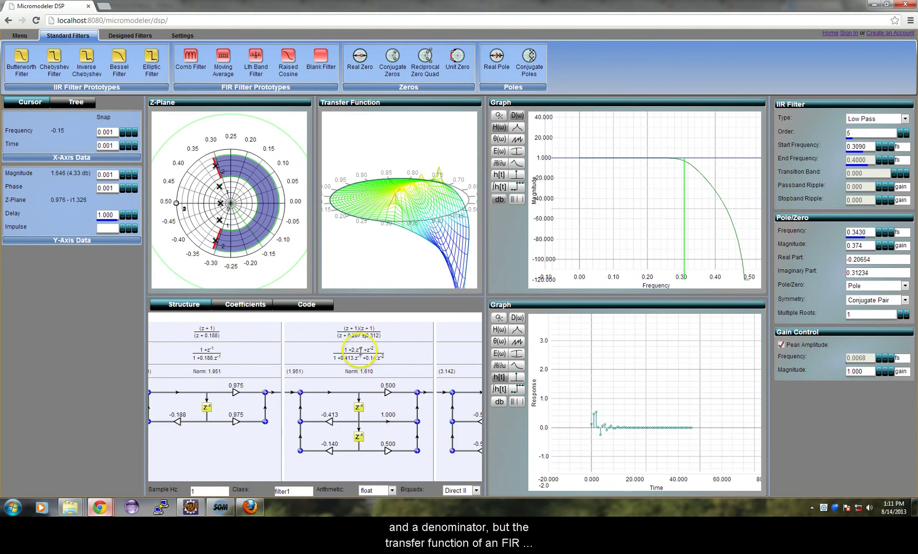